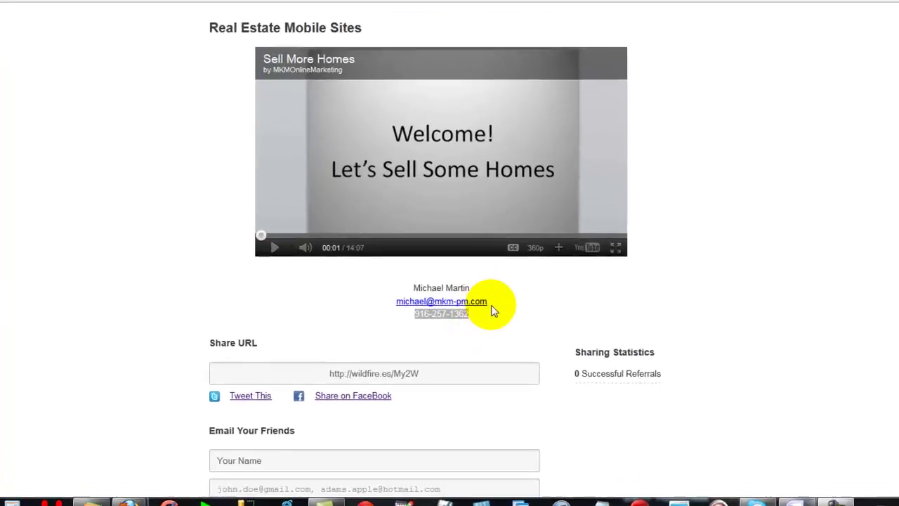
# - Deselect the phone number and scroll to the prefilled tweet with the wildfire.es/My2W link
pyautogui.click(494, 311)
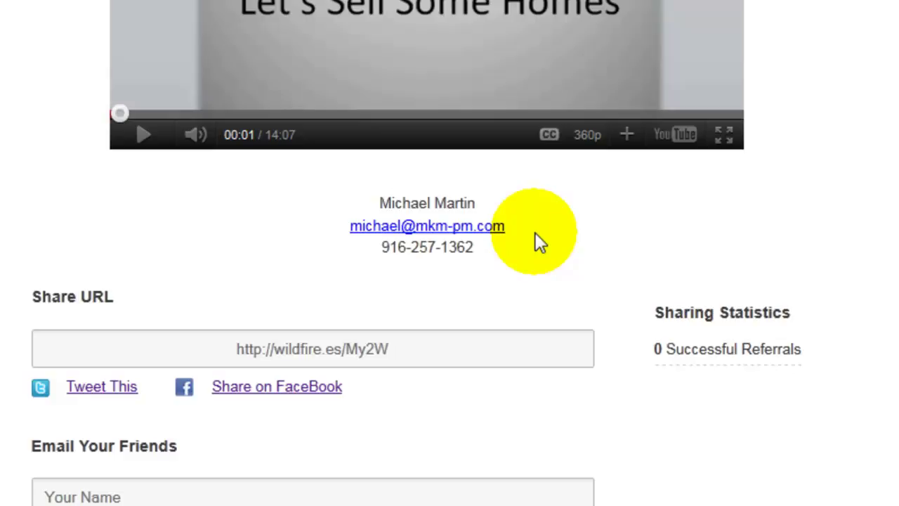
pyautogui.scroll(-2, 520, 250)
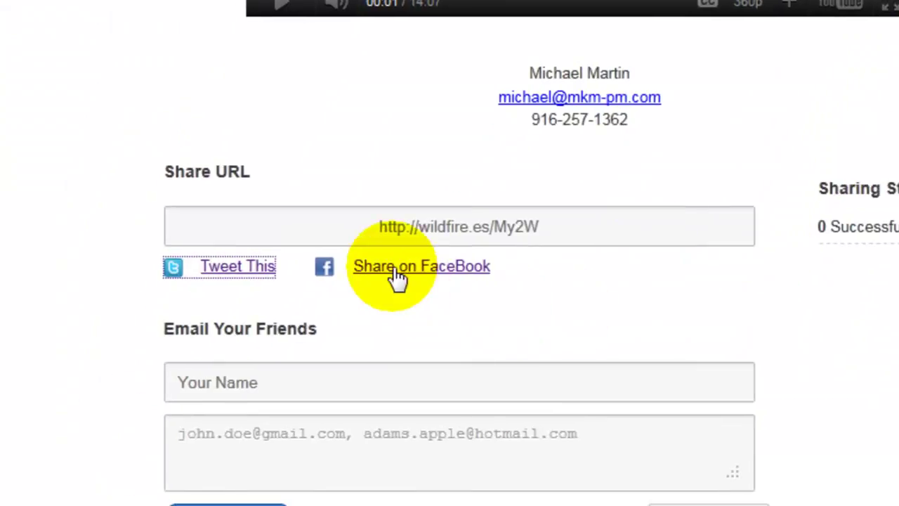
pyautogui.click(393, 270)
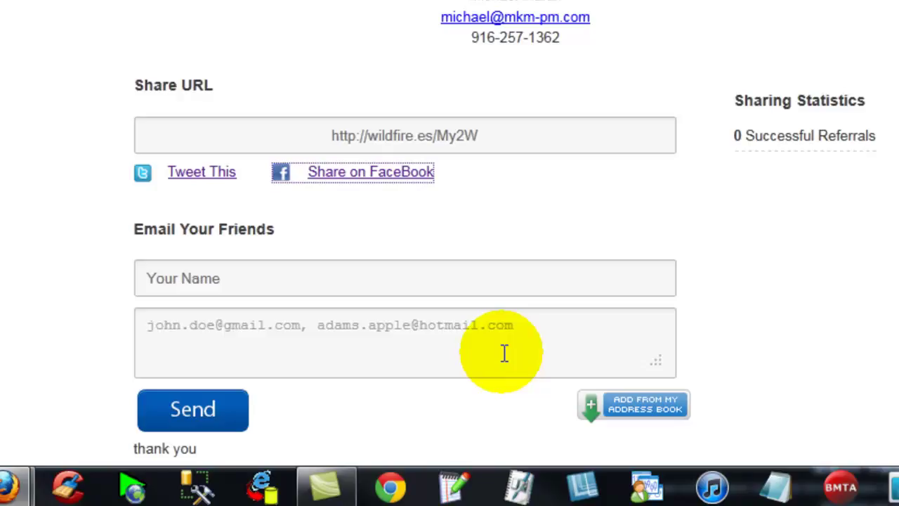
pyautogui.click(609, 409)
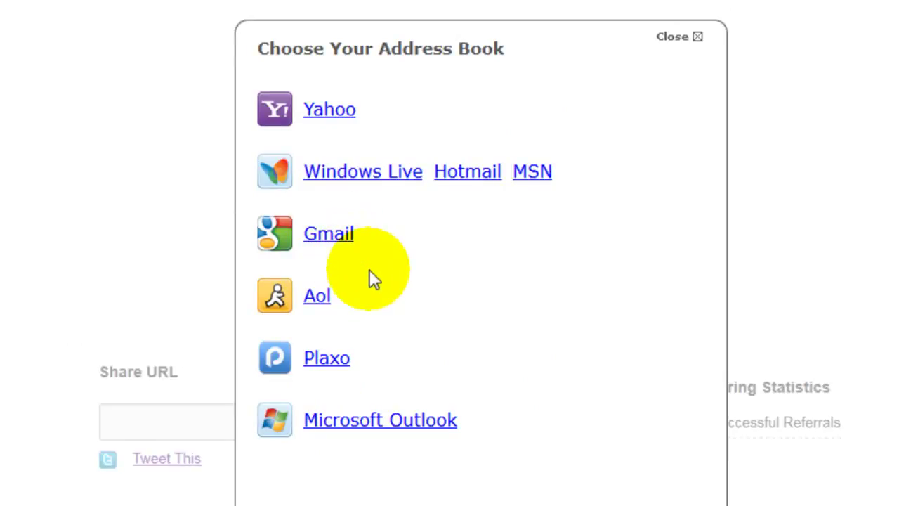
pyautogui.click(678, 38)
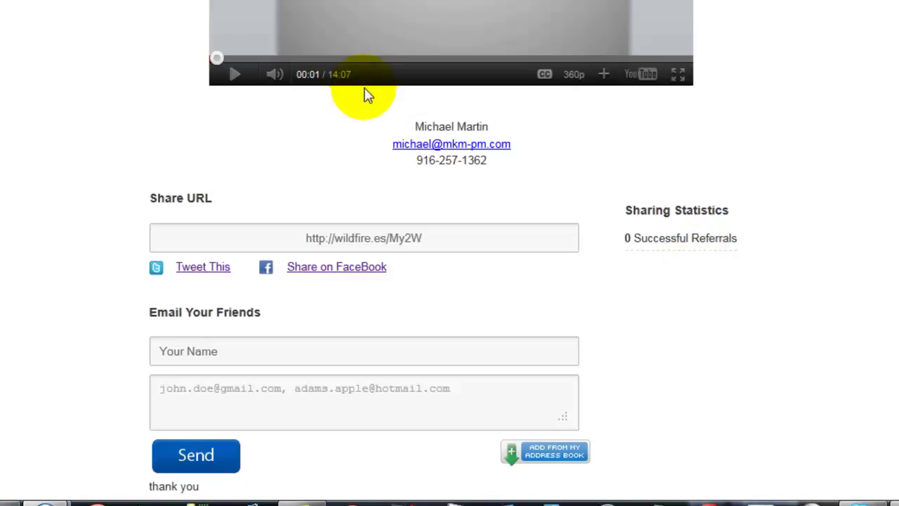
# - Highlight the presenter's contact phone number beneath the email link
pyautogui.moveTo(417, 161); pyautogui.dragTo(490, 168)
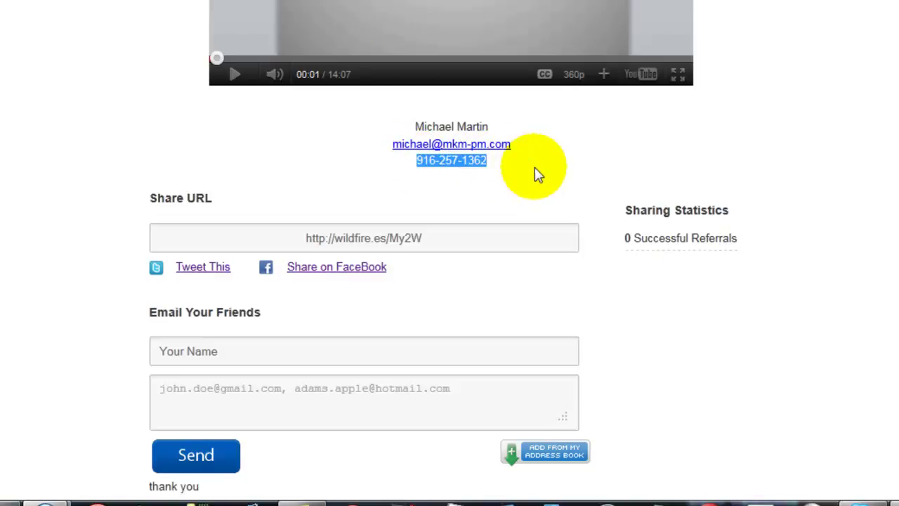